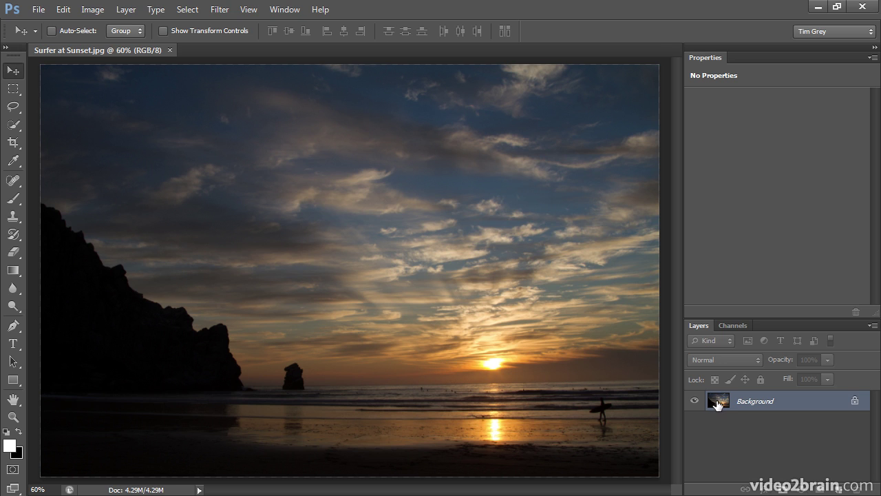
# Step: Duplicate the Background layer to create a Background copy above it
pyautogui.moveTo(718, 405); pyautogui.dragTo(838, 486)
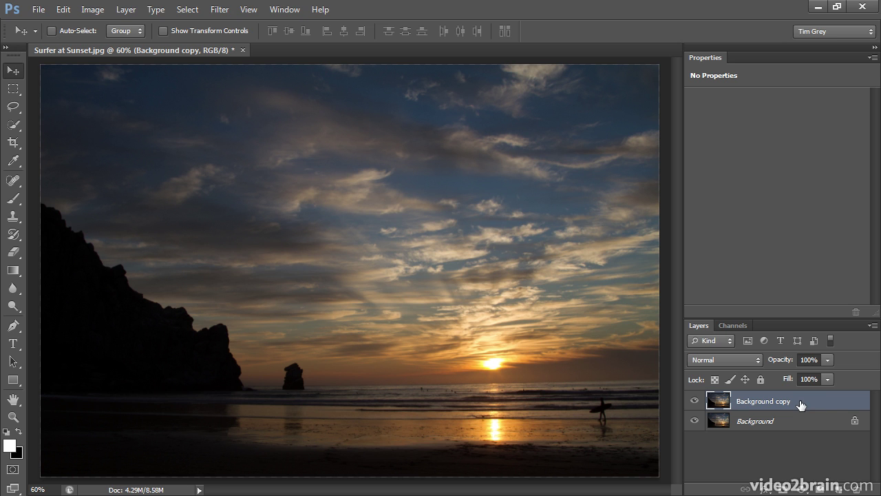
# Step: Open the Shadows/Highlights adjustment from Image > Adjustments for the Background copy layer
pyautogui.click(98, 12)
pyautogui.moveTo(114, 44)
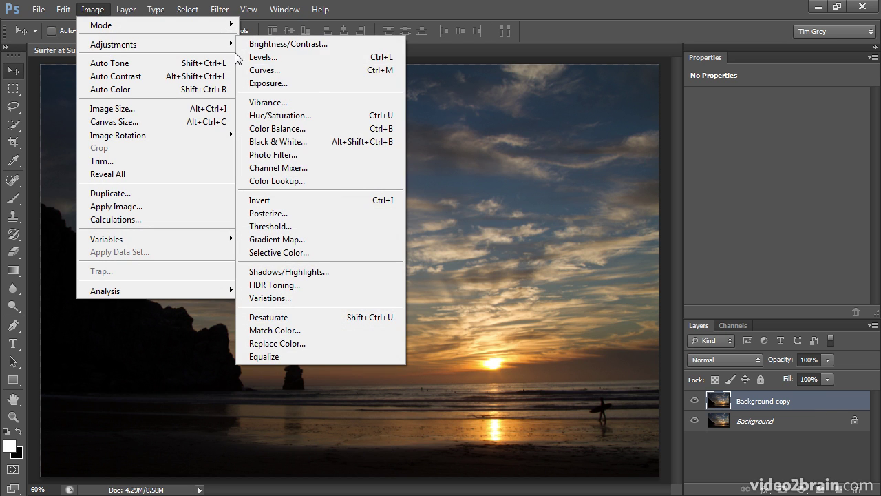
pyautogui.click(346, 271)
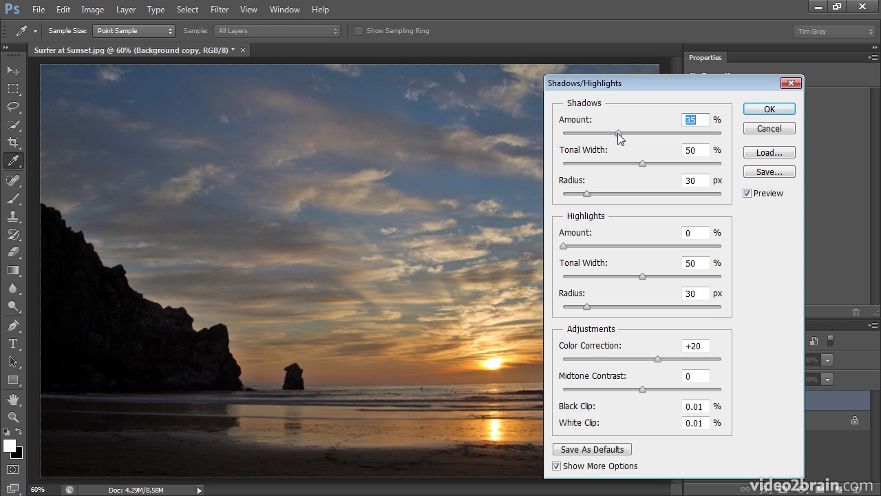
# Step: Experiment with Shadows Amount and Tonal Width, ending at Amount 93% and Tonal Width 28%
pyautogui.moveTo(618, 134); pyautogui.dragTo(722, 143)
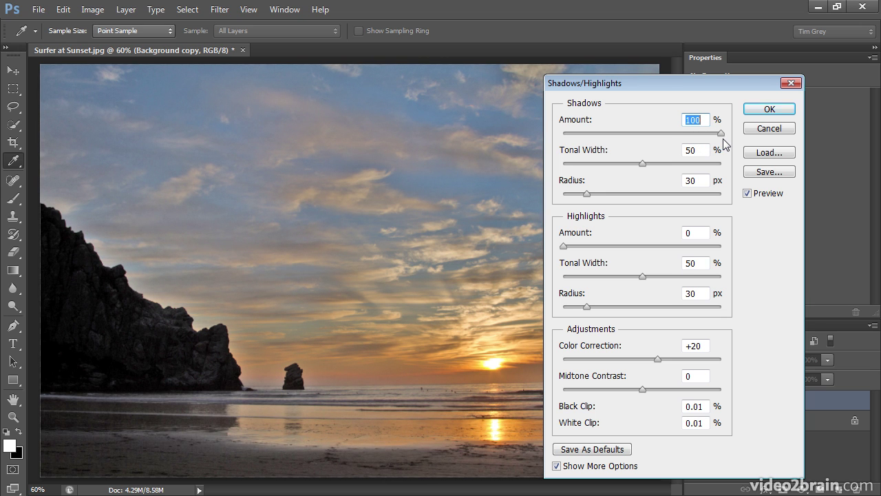
pyautogui.moveTo(720, 134)
pyautogui.mouseDown()
pyautogui.moveTo(585, 135)
pyautogui.moveTo(705, 135)
pyautogui.mouseUp()
pyautogui.moveTo(643, 162); pyautogui.dragTo(694, 162)
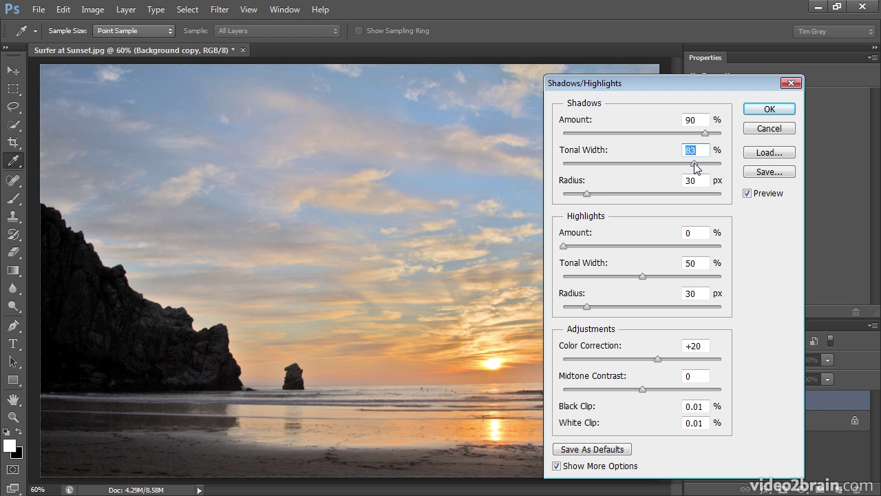
pyautogui.moveTo(694, 162); pyautogui.dragTo(606, 165)
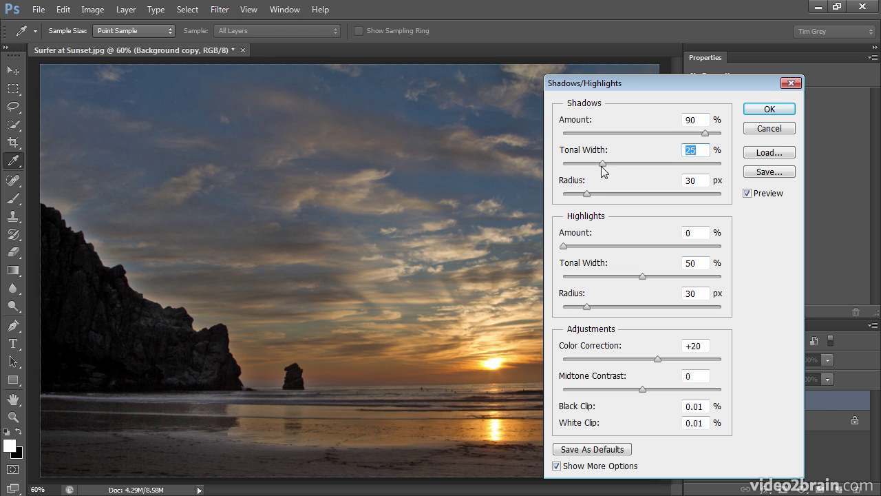
pyautogui.moveTo(704, 133)
pyautogui.mouseDown()
pyautogui.moveTo(636, 135)
pyautogui.moveTo(688, 135)
pyautogui.mouseUp()
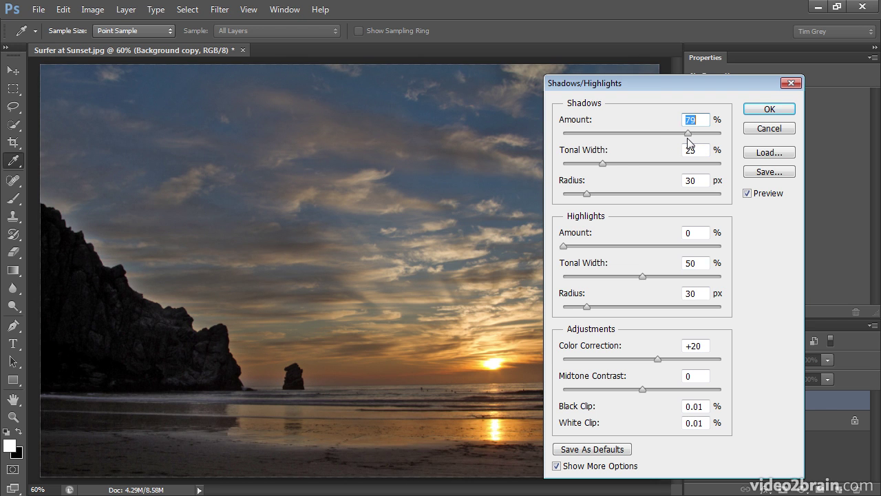
pyautogui.moveTo(603, 163); pyautogui.dragTo(580, 169)
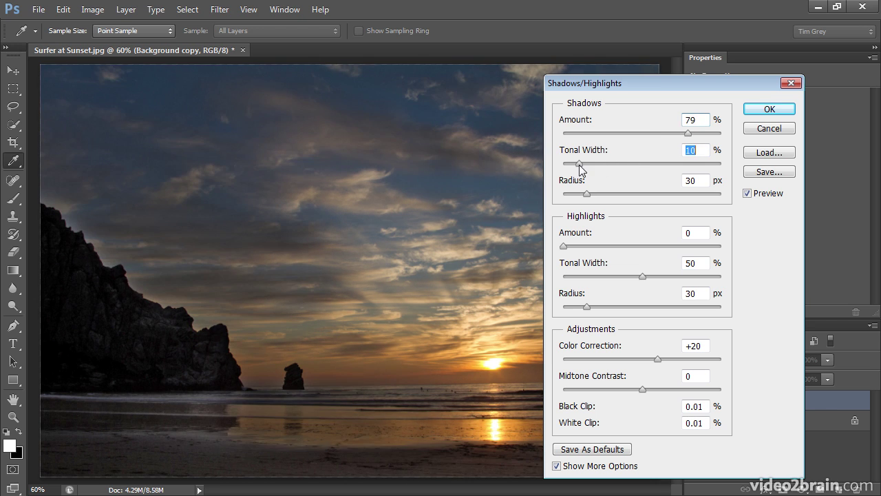
pyautogui.moveTo(688, 133); pyautogui.dragTo(710, 137)
pyautogui.moveTo(579, 164); pyautogui.dragTo(606, 161)
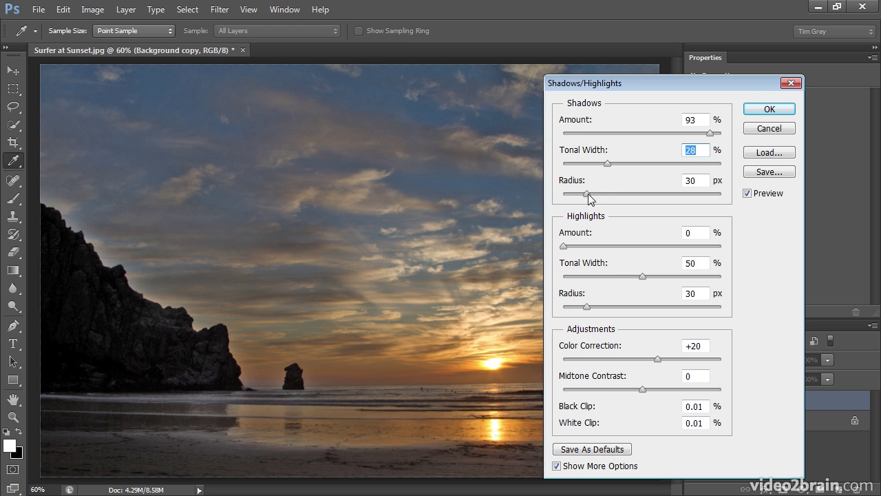
# Step: Try various Shadows Radius values, then settle on Amount 52%, Radius 40 px, Tonal Width 48%
pyautogui.moveTo(587, 193); pyautogui.dragTo(649, 193)
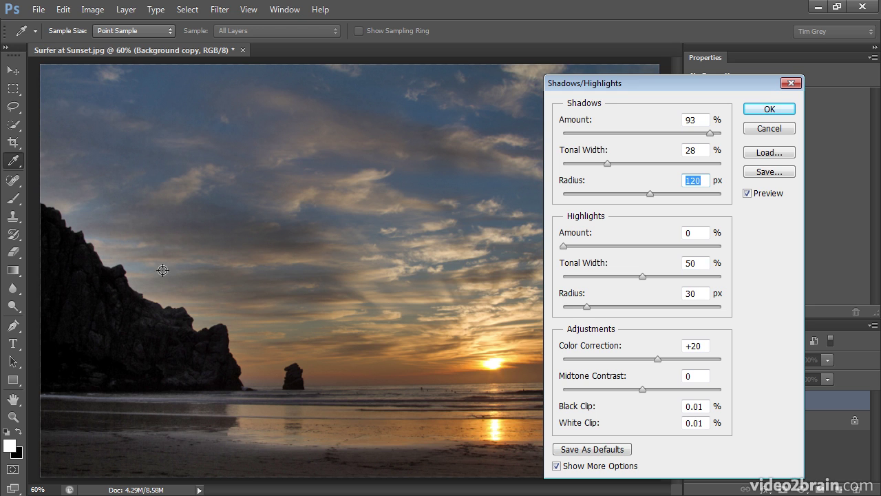
pyautogui.moveTo(648, 194); pyautogui.dragTo(604, 193)
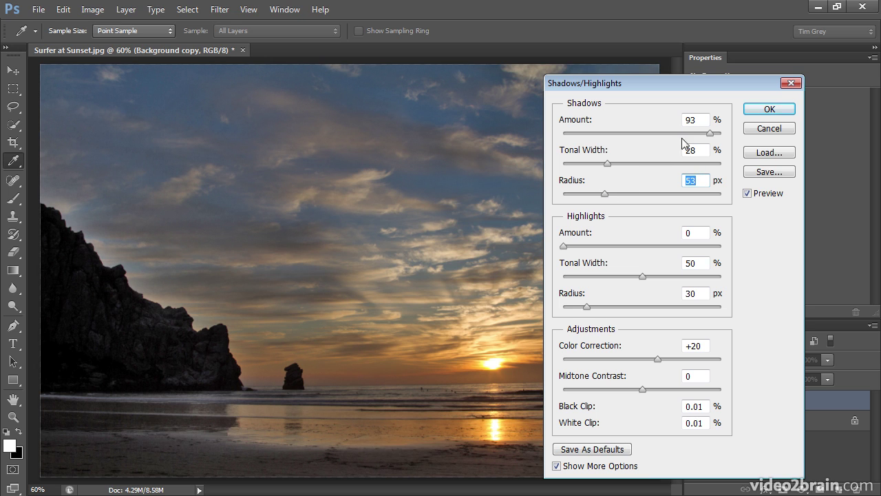
pyautogui.moveTo(709, 133); pyautogui.dragTo(653, 134)
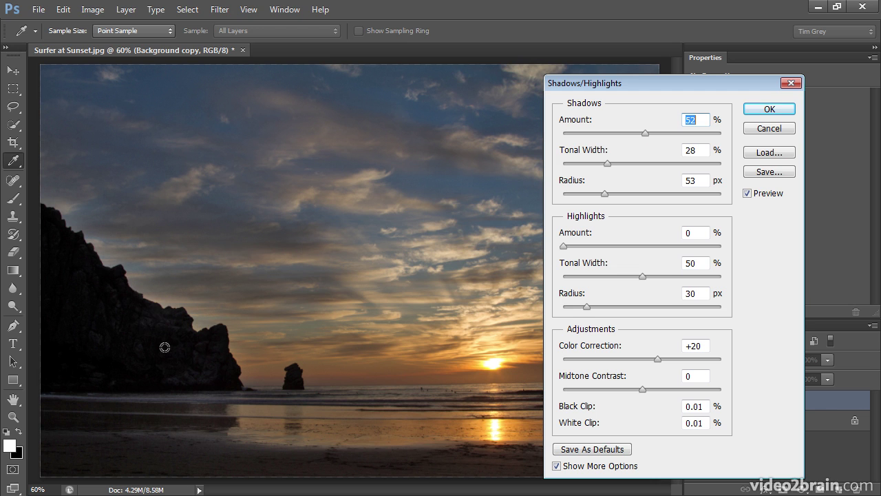
pyautogui.moveTo(604, 195); pyautogui.dragTo(559, 201)
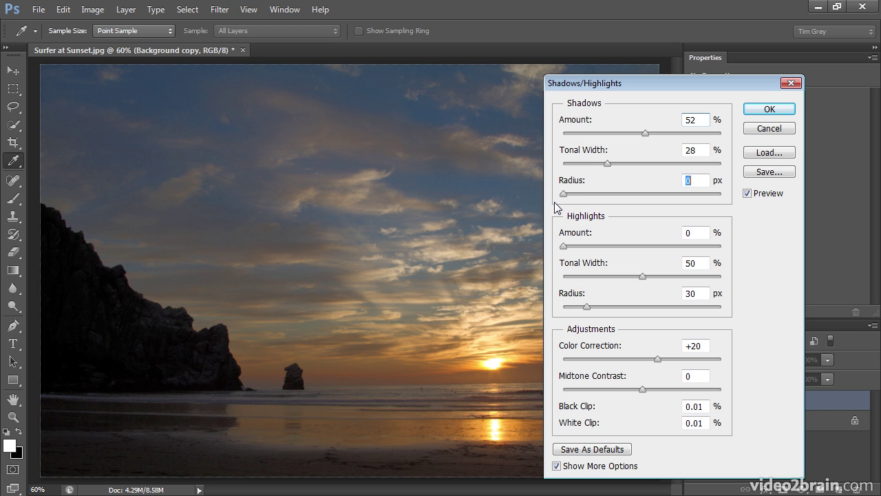
pyautogui.moveTo(563, 199); pyautogui.dragTo(586, 200)
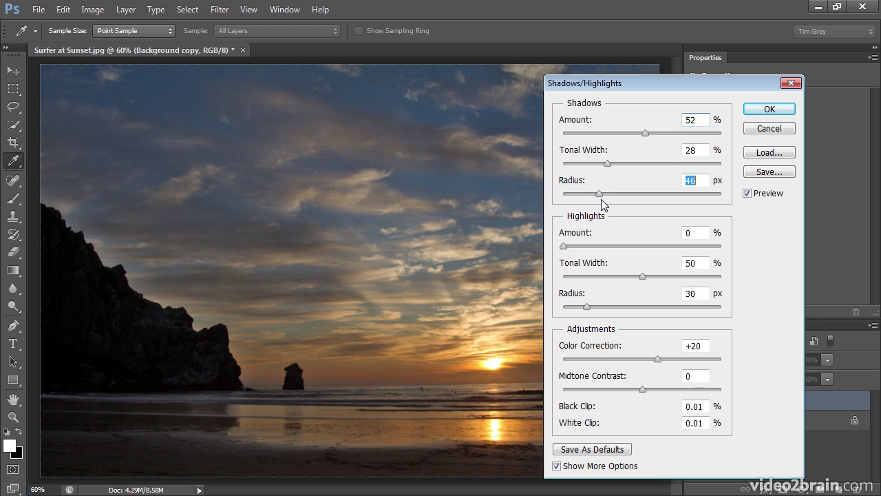
pyautogui.moveTo(601, 199)
pyautogui.mouseDown()
pyautogui.moveTo(638, 198)
pyautogui.moveTo(594, 200)
pyautogui.mouseUp()
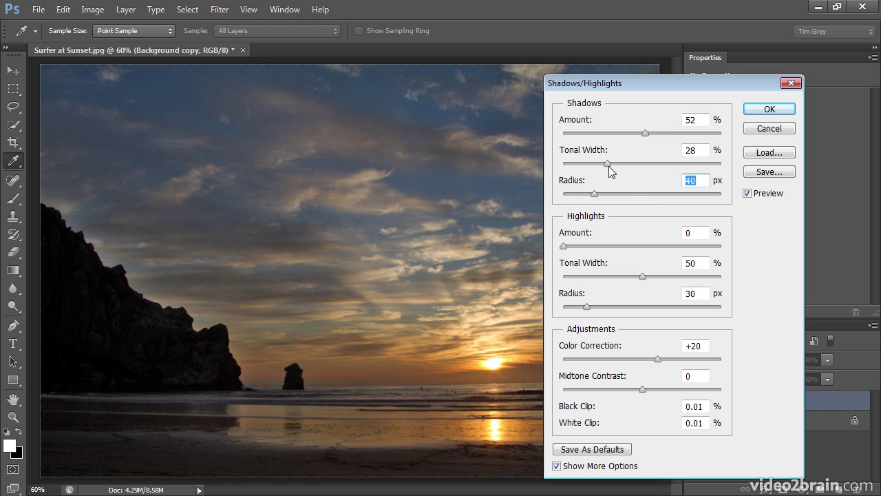
pyautogui.moveTo(607, 163); pyautogui.dragTo(638, 162)
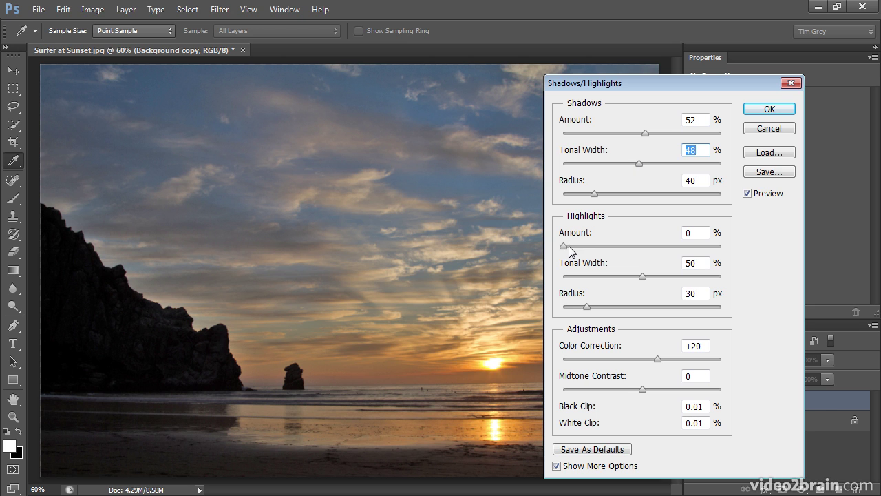
# Step: Set the Highlights Amount to 55%, Tonal Width to 21% and Radius to 26 px
pyautogui.moveTo(563, 245); pyautogui.dragTo(718, 246)
pyautogui.moveTo(642, 276); pyautogui.dragTo(680, 277)
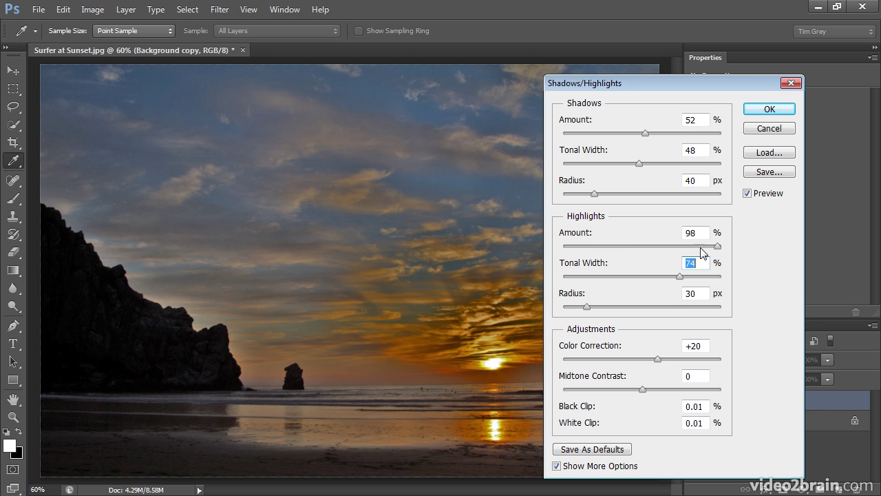
pyautogui.moveTo(716, 248); pyautogui.dragTo(651, 247)
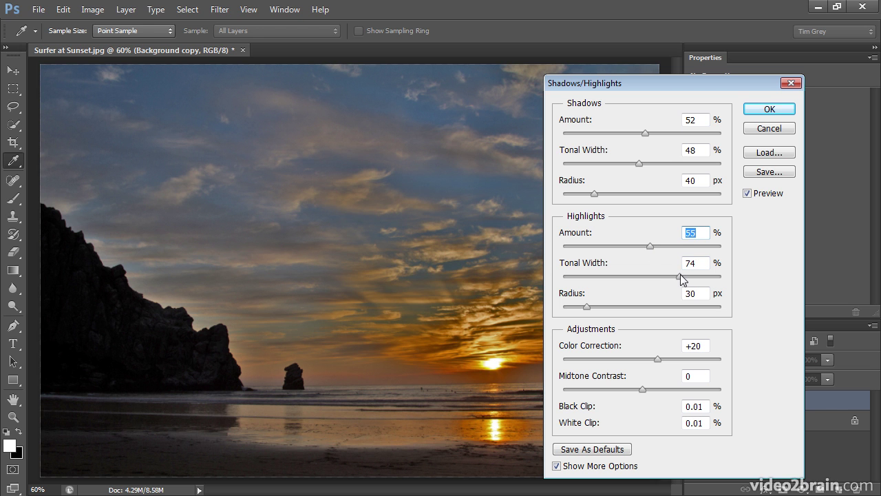
pyautogui.moveTo(675, 276); pyautogui.dragTo(597, 277)
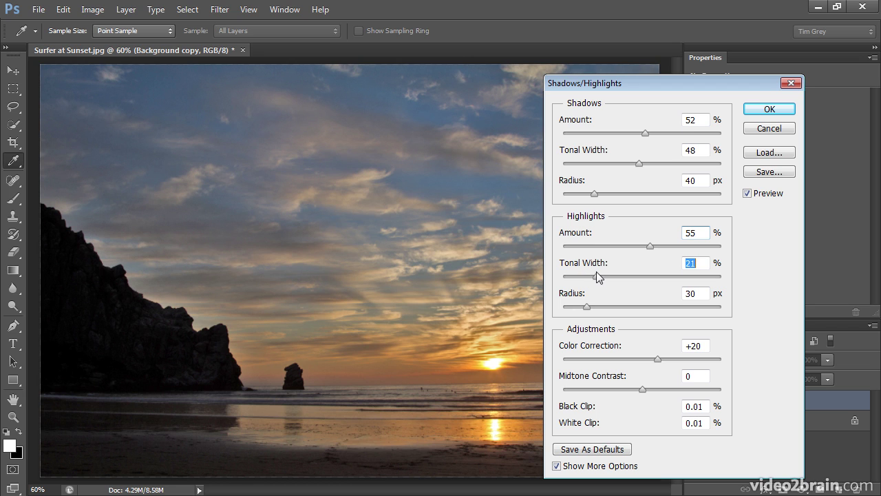
pyautogui.moveTo(587, 307)
pyautogui.mouseDown()
pyautogui.moveTo(639, 308)
pyautogui.moveTo(585, 308)
pyautogui.mouseUp()
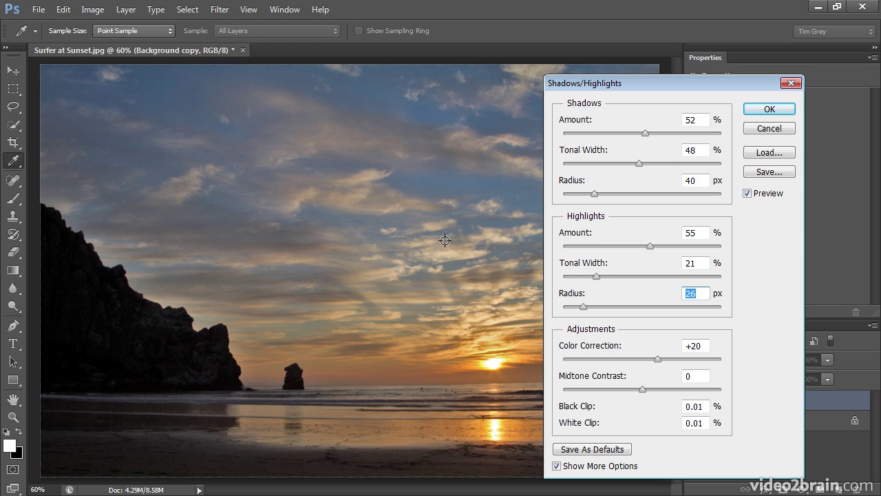
# Step: Compare the image with Preview off and on, then lower Shadows Amount to 33%
pyautogui.click(747, 194)
pyautogui.click(747, 194)
pyautogui.click(748, 194)
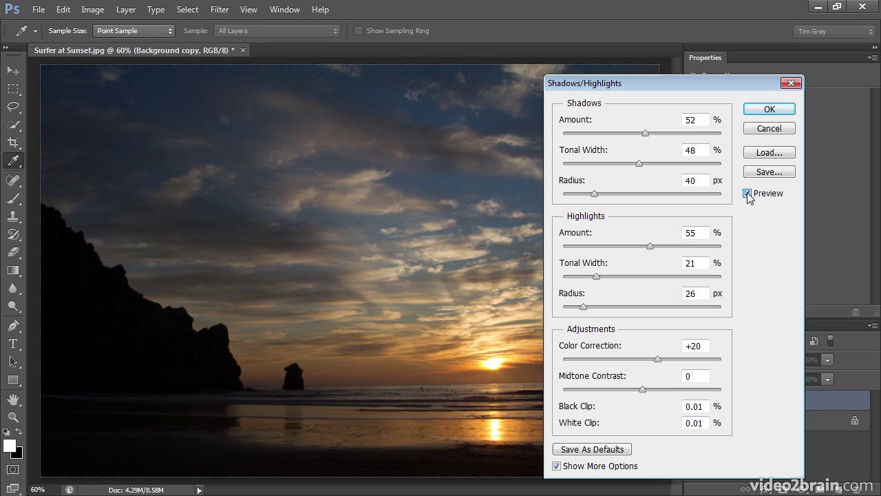
pyautogui.click(747, 194)
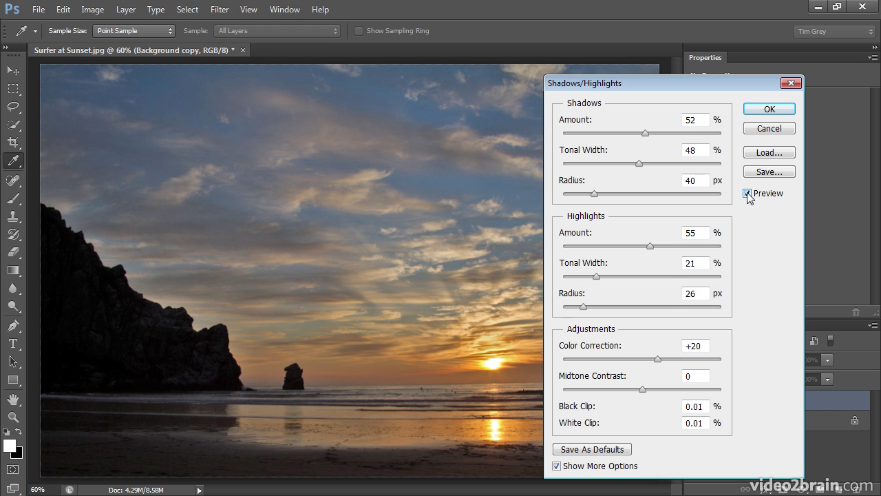
pyautogui.moveTo(644, 133); pyautogui.dragTo(615, 130)
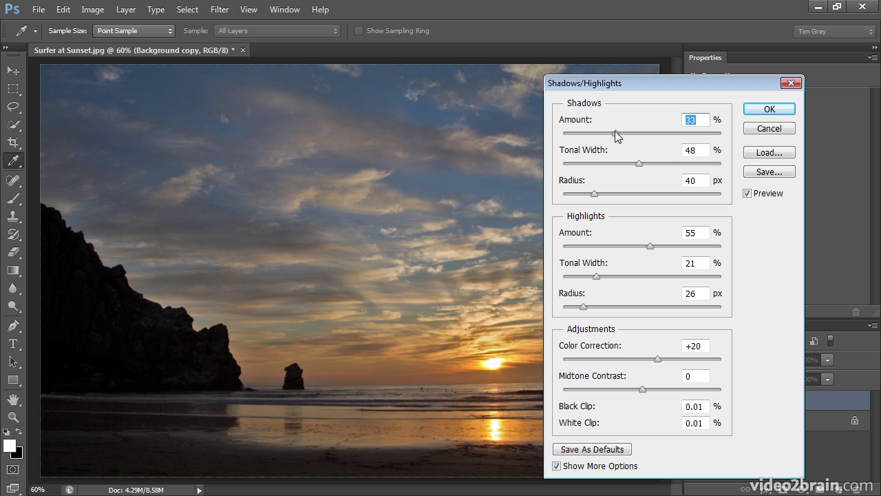
# Step: Recheck the before/after preview and set Color Correction to +23
pyautogui.click(748, 194)
pyautogui.click(747, 194)
pyautogui.click(748, 193)
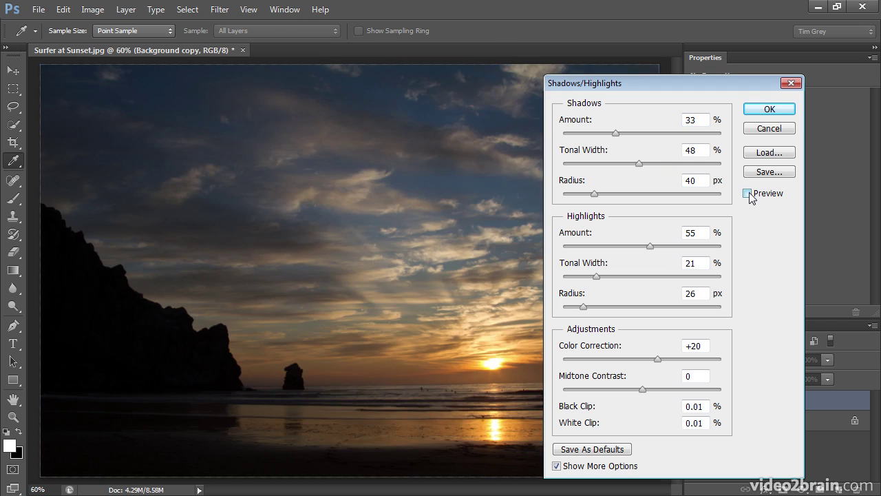
pyautogui.click(748, 194)
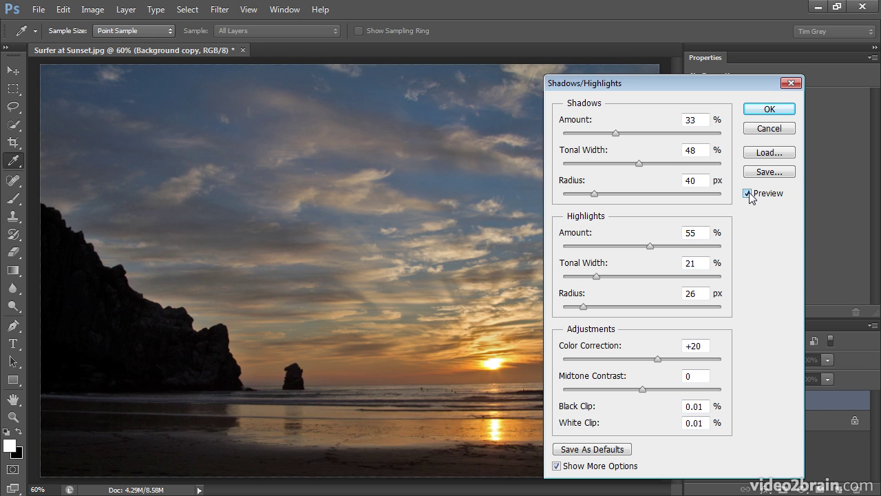
pyautogui.click(747, 193)
pyautogui.click(748, 194)
pyautogui.moveTo(659, 358); pyautogui.dragTo(696, 365)
pyautogui.moveTo(696, 363); pyautogui.dragTo(661, 362)
# Step: Set Midtone Contrast to +8 and collapse the dialog to its basic Shadows 33% / Highlights 55% view
pyautogui.click(660, 362)
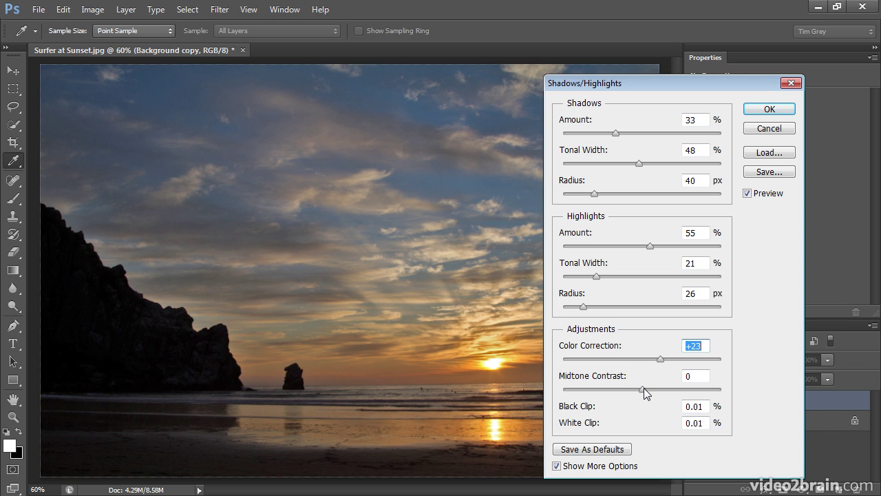
pyautogui.click(644, 390)
pyautogui.moveTo(643, 391)
pyautogui.mouseDown()
pyautogui.moveTo(668, 388)
pyautogui.moveTo(624, 389)
pyautogui.moveTo(648, 389)
pyautogui.mouseUp()
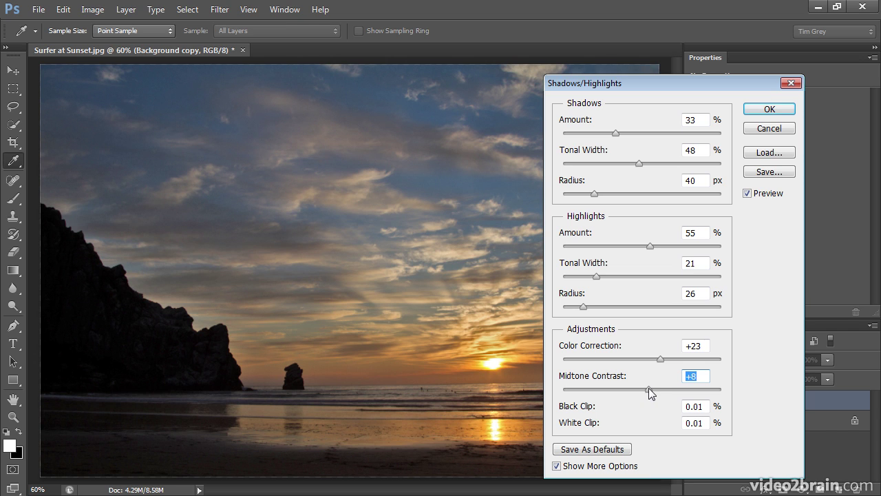
pyautogui.click(700, 439)
pyautogui.click(623, 467)
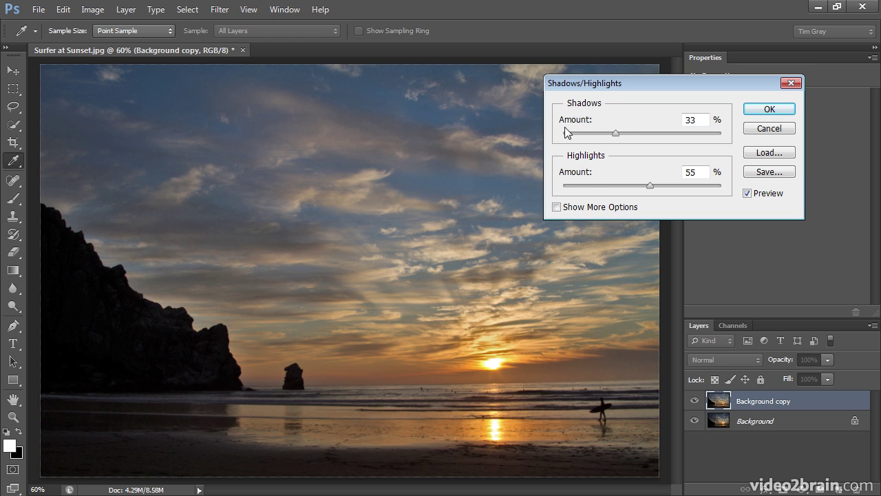
# Step: Re-enable Show More Options and compare the image with Preview off and on
pyautogui.click(580, 208)
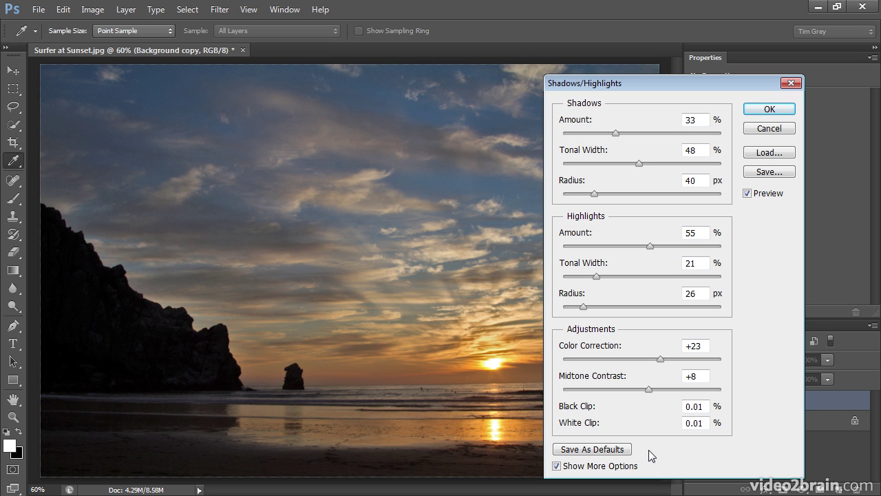
pyautogui.click(748, 194)
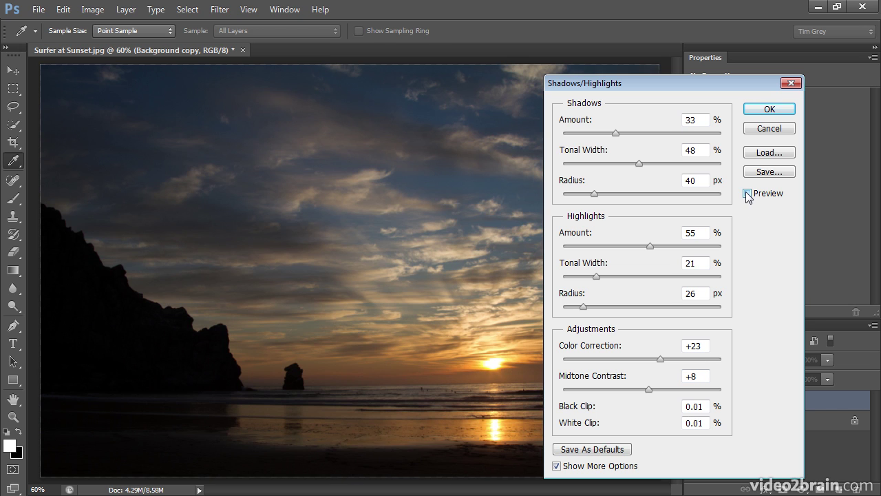
pyautogui.click(748, 193)
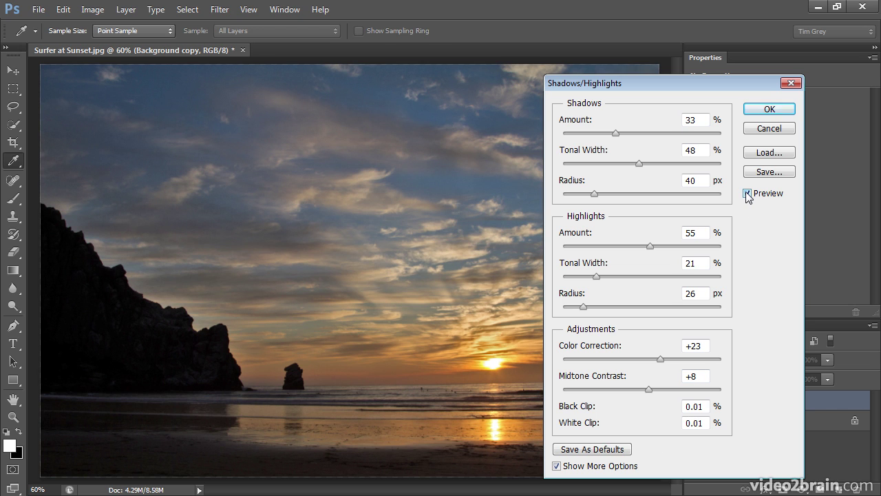
# Step: Apply the Shadows/Highlights adjustment to the Background copy layer
pyautogui.click(754, 109)
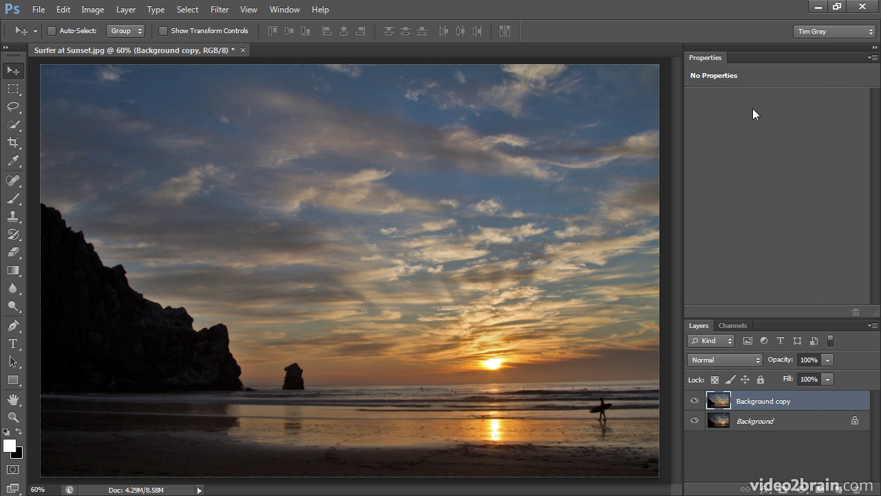